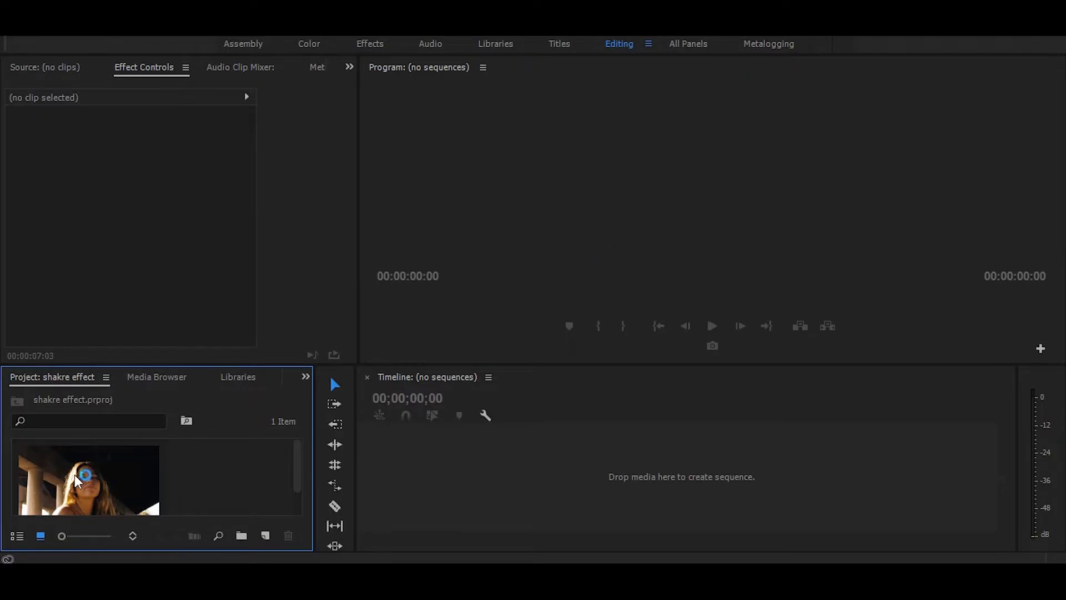
- Drop woman under bridge.mp4 onto the empty timeline as a new sequence and play it to 00:00:03:01
drag(75, 474, 487, 493)
click(559, 415)
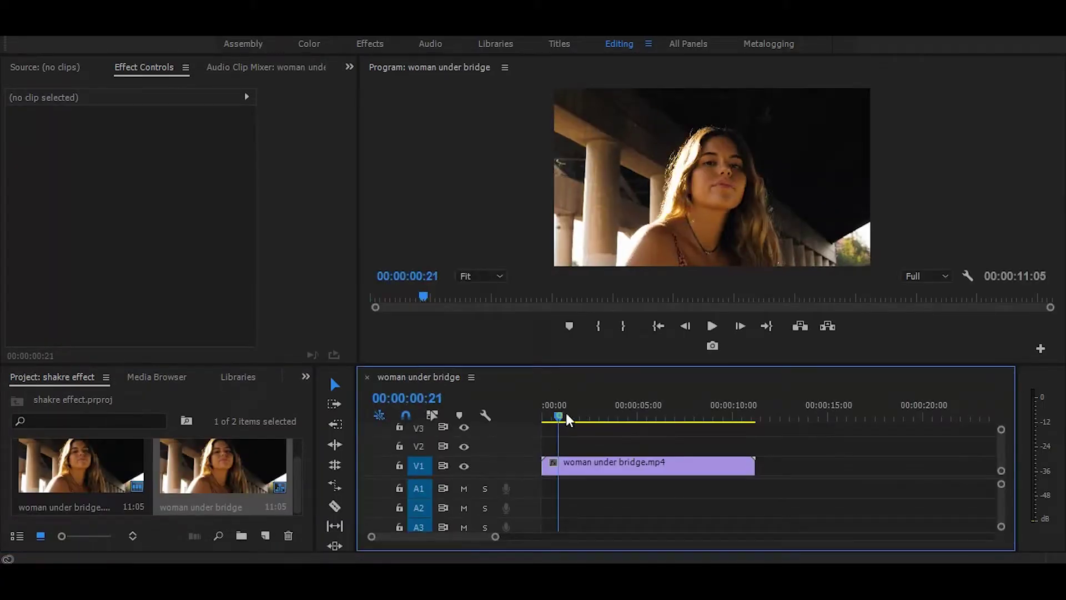
drag(565, 412, 586, 416)
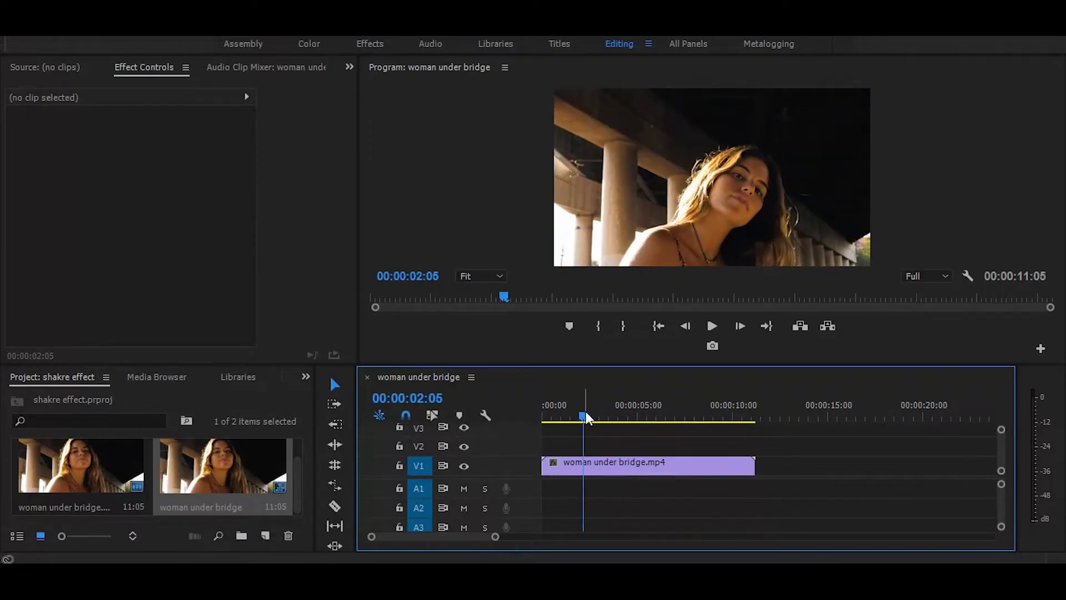
key(space)
key(space)
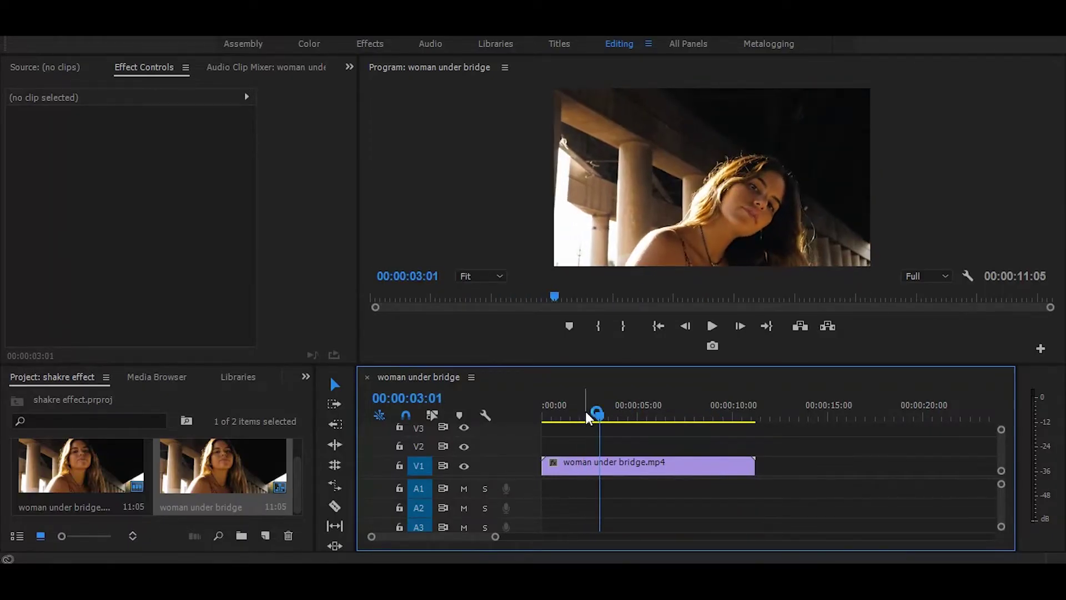
- Use the Razor tool to cut the clip at 00:00:03:01 and 00:00:04:22
click(335, 507)
click(599, 466)
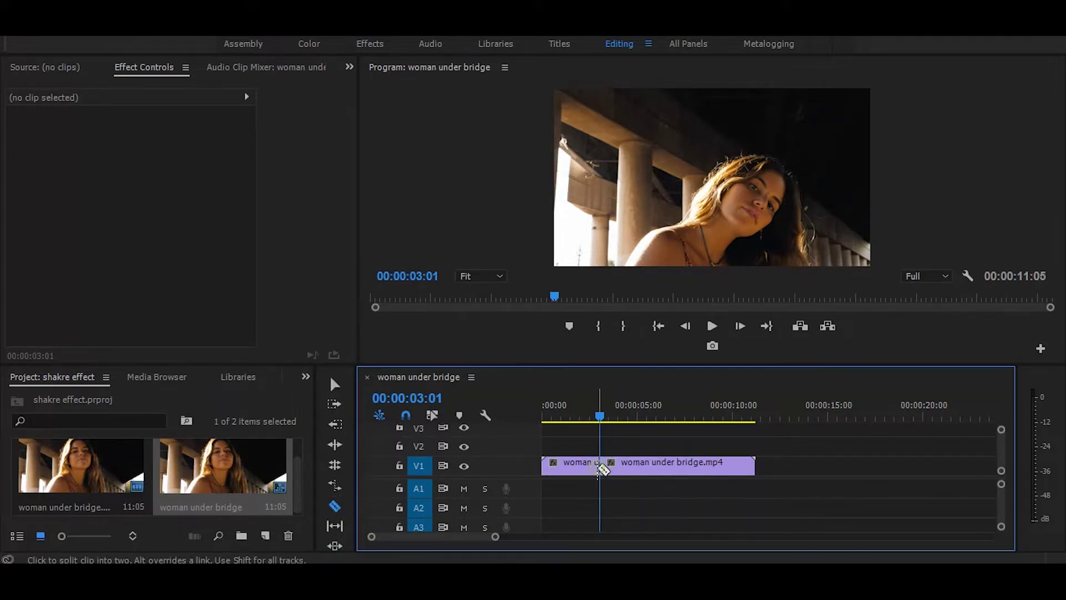
key(space)
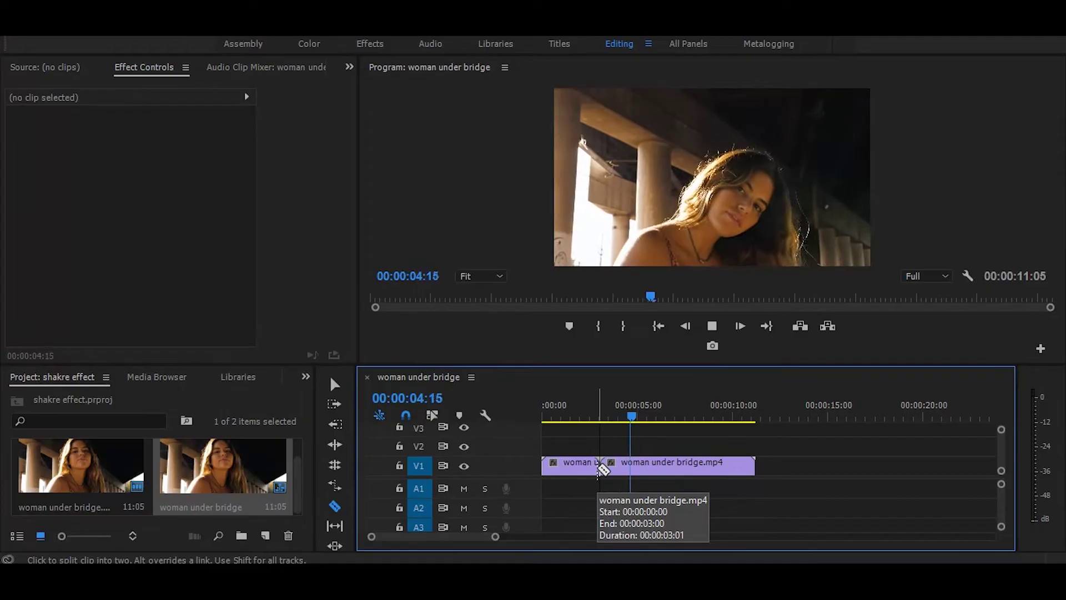
key(space)
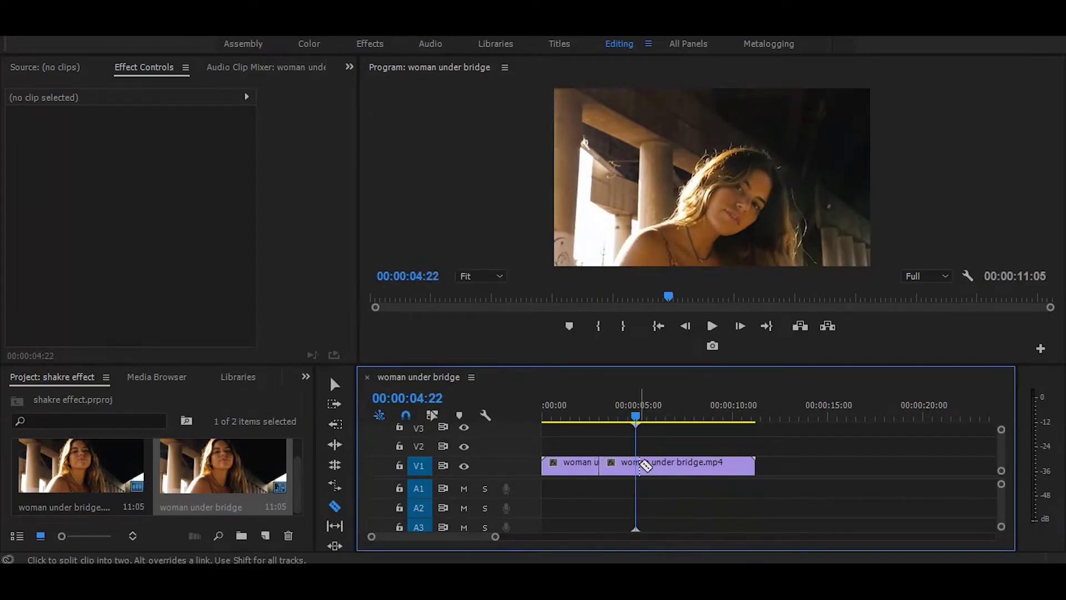
click(638, 465)
- Select the short middle section with the Selection tool and zoom the timeline in on it
key(v)
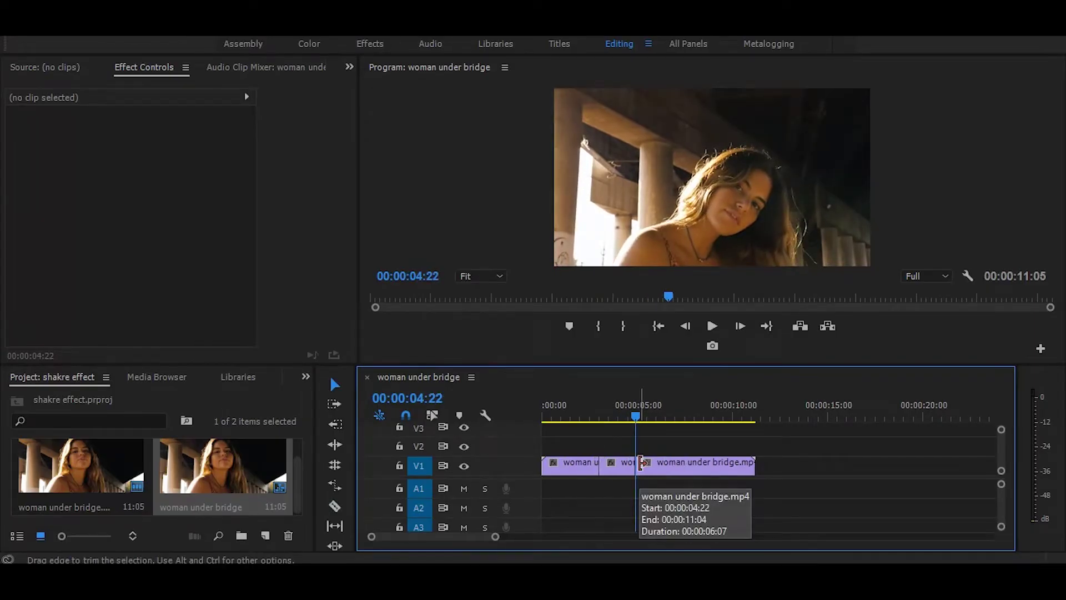
click(616, 414)
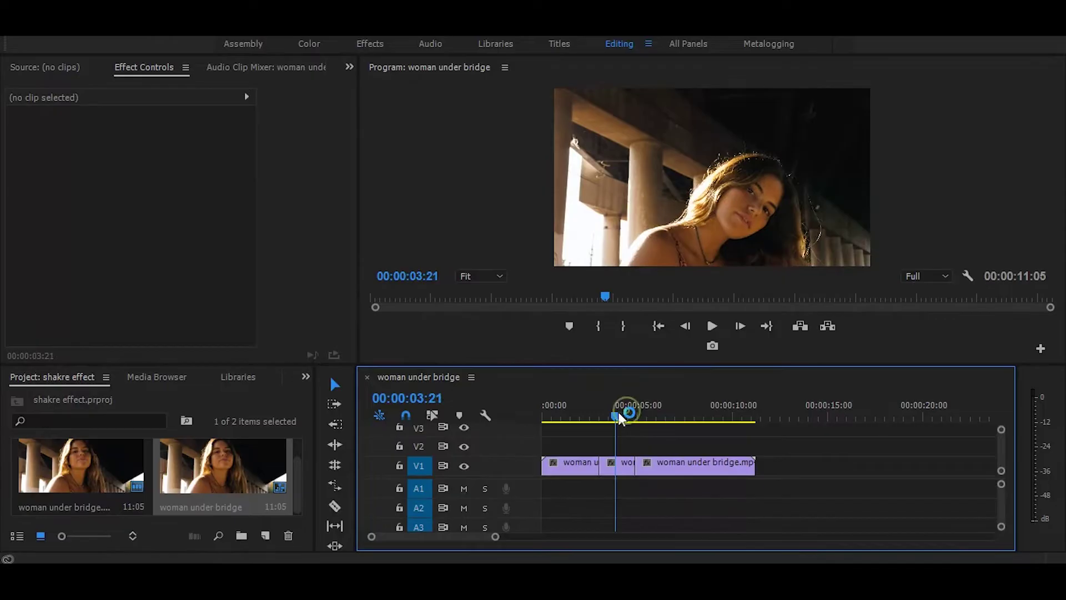
click(624, 467)
drag(493, 537, 486, 535)
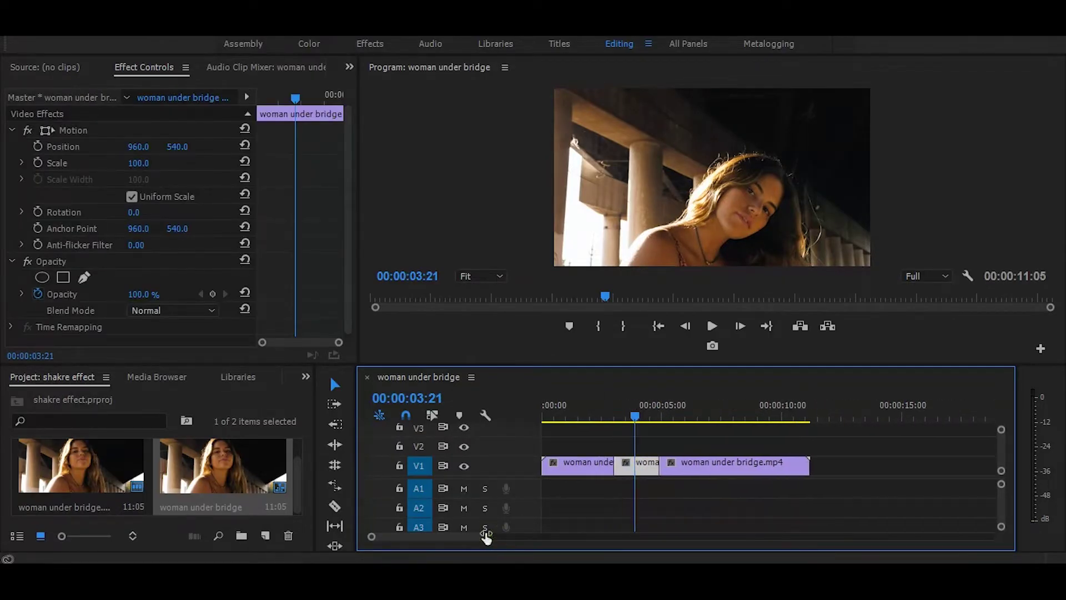
- Search 'transf' in the Effects panel and drag Distort > Transform onto the middle section
click(305, 376)
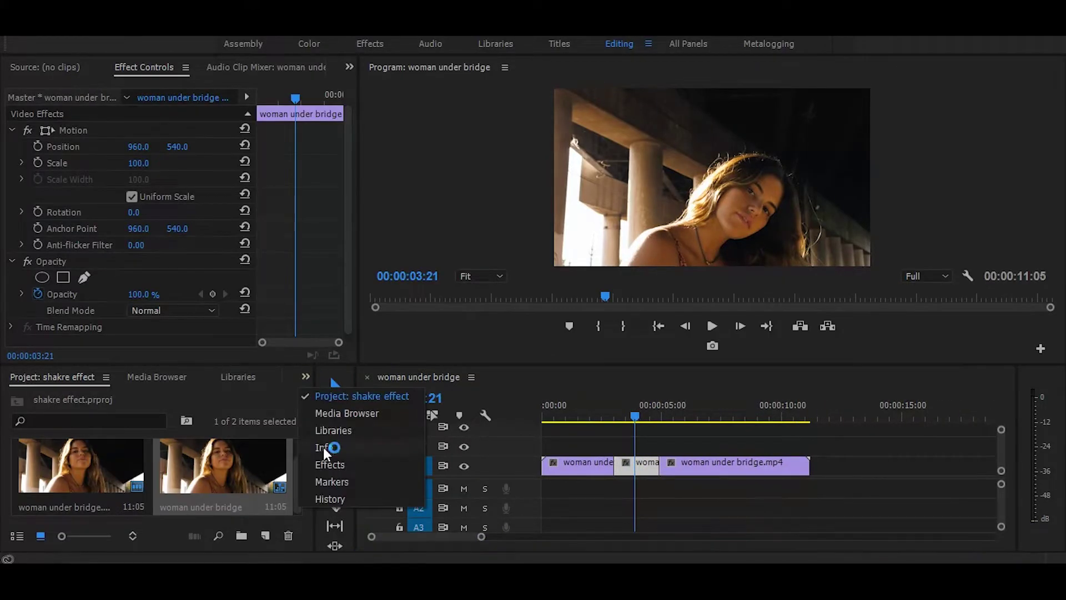
click(324, 461)
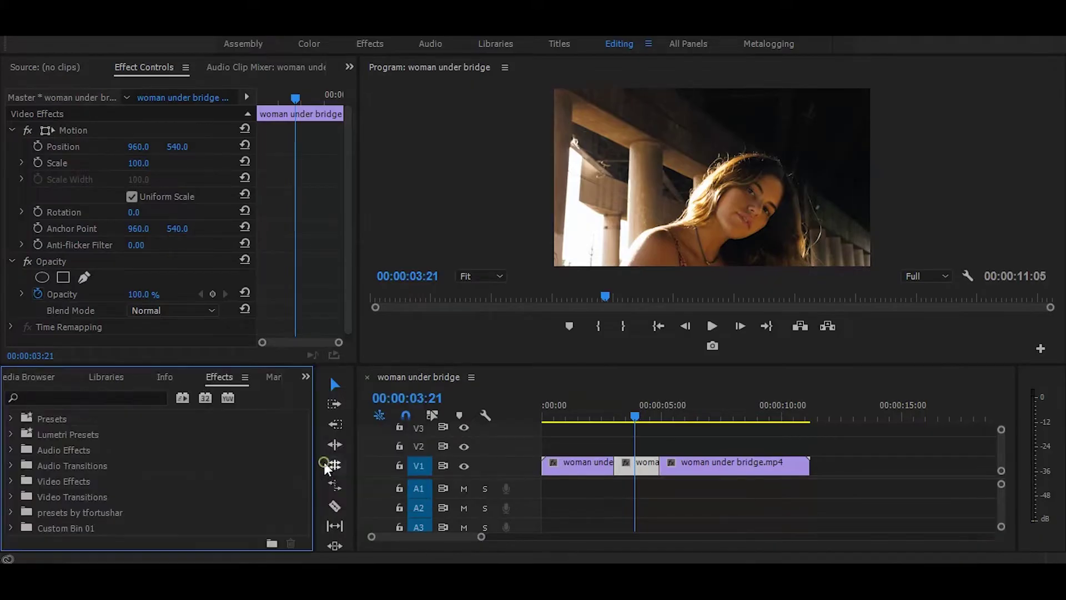
click(141, 394)
text(tra)
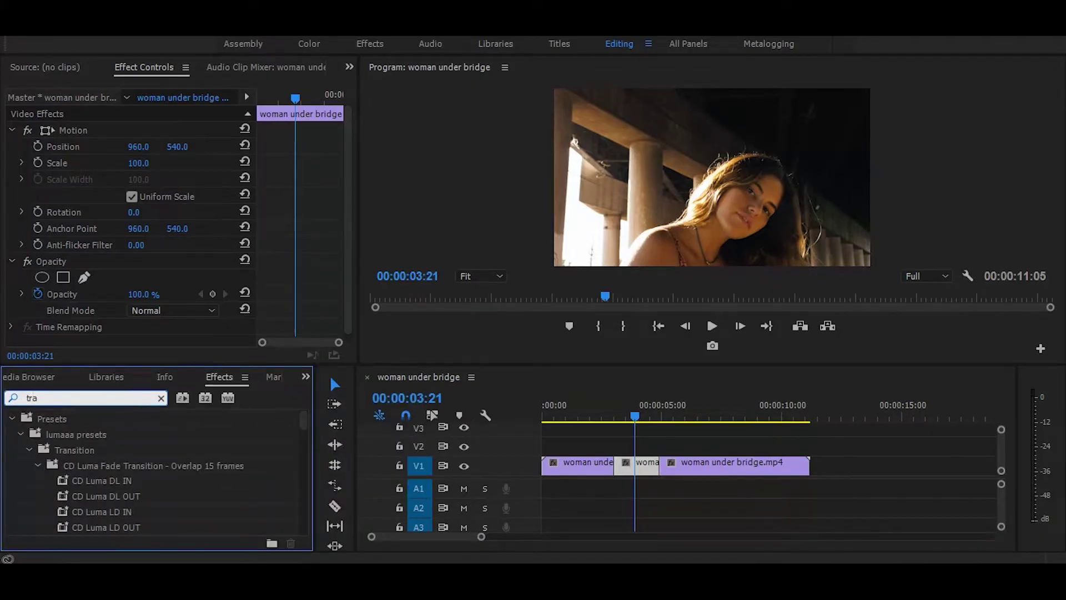
text(nsfor)
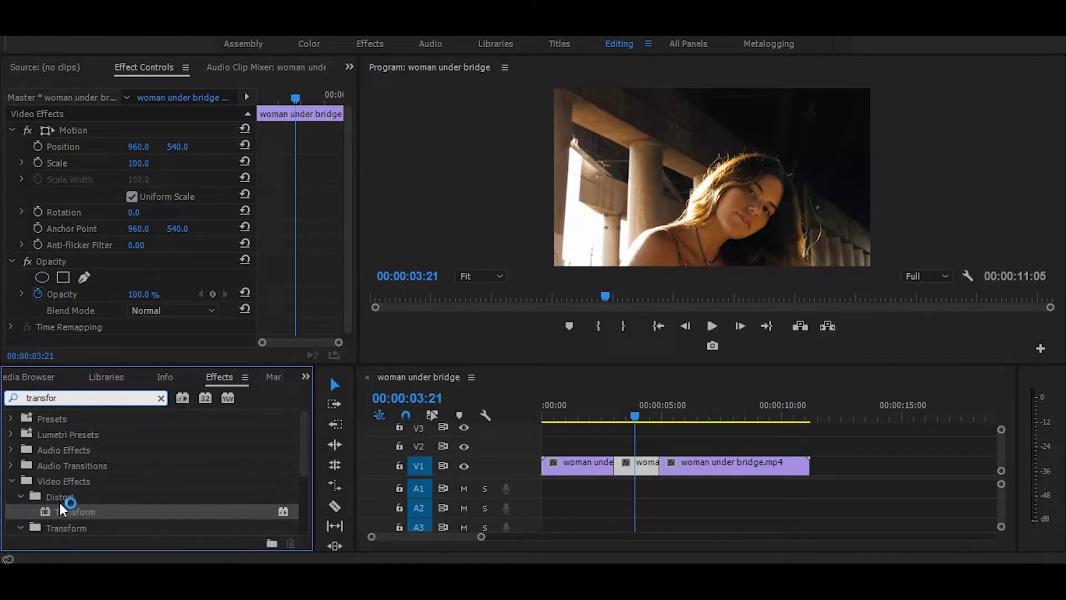
drag(59, 508, 634, 468)
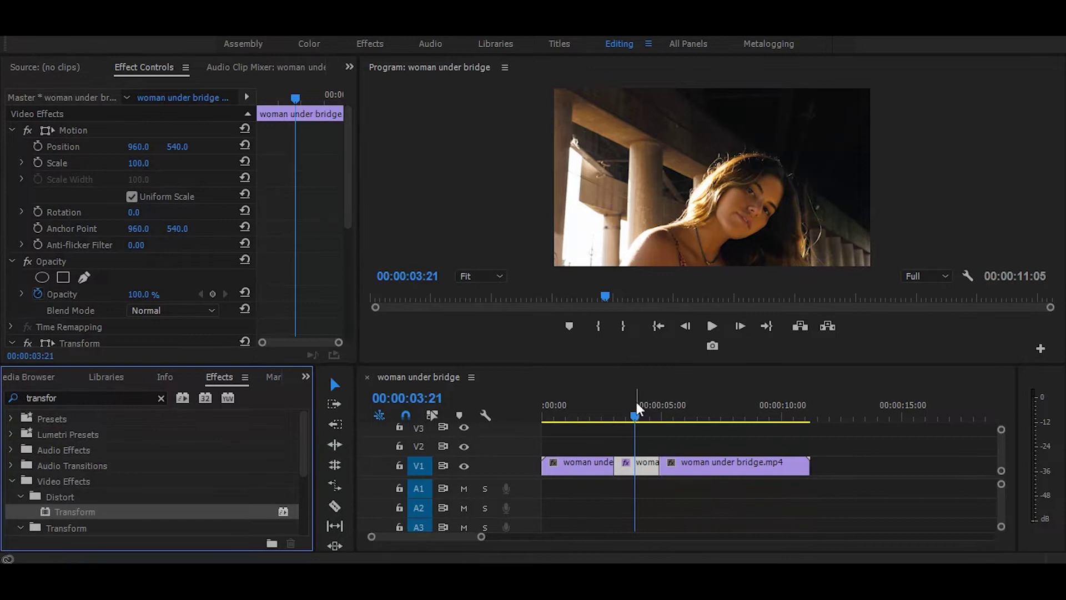
drag(636, 402, 621, 405)
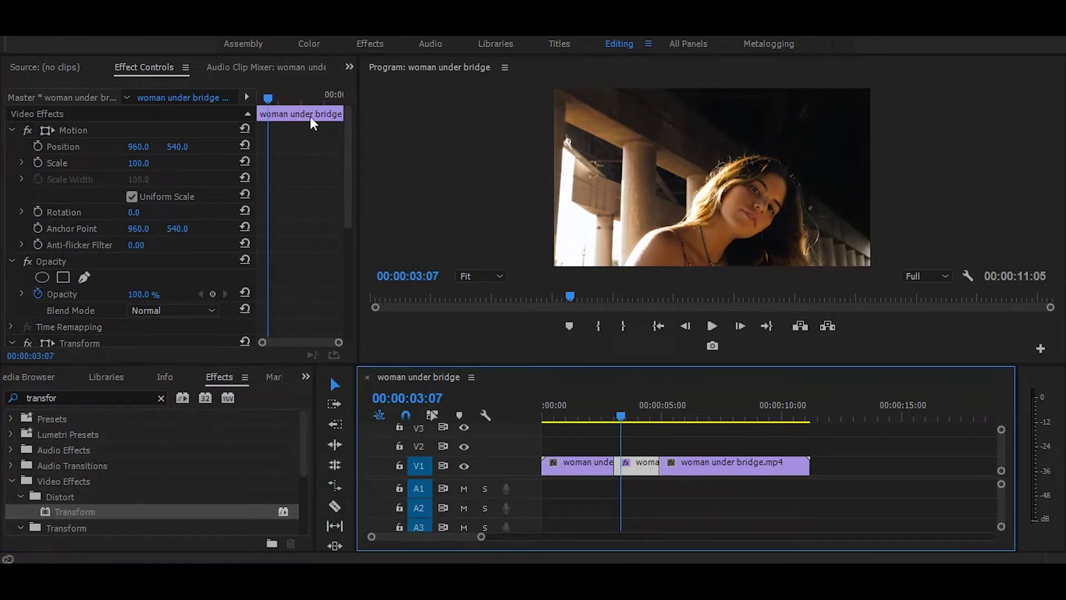
- From the section's first frame, set the Transform Scale to 120
drag(277, 100, 226, 112)
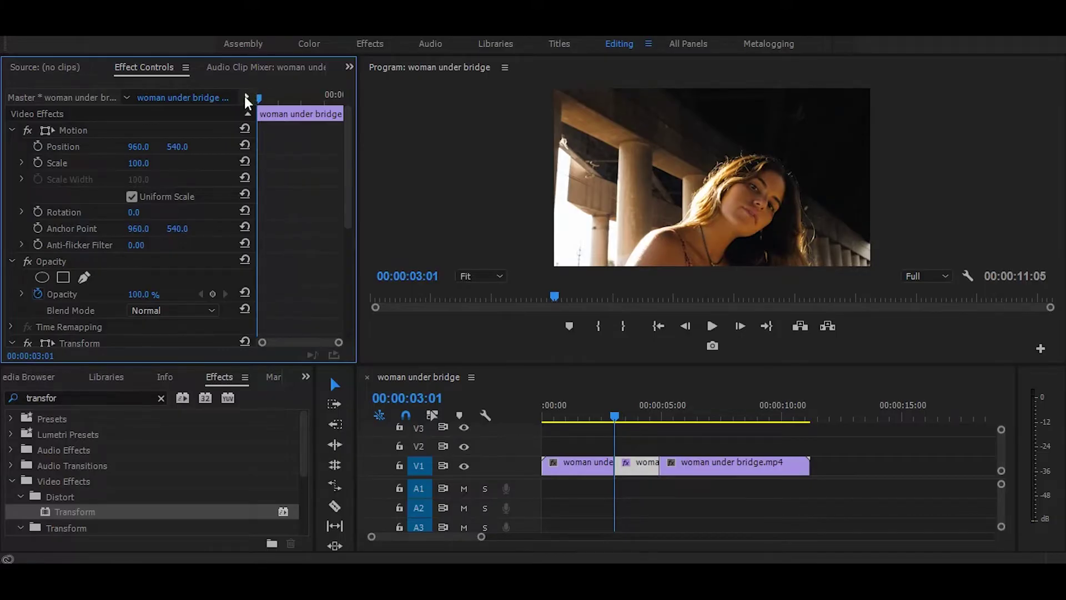
drag(351, 196, 355, 325)
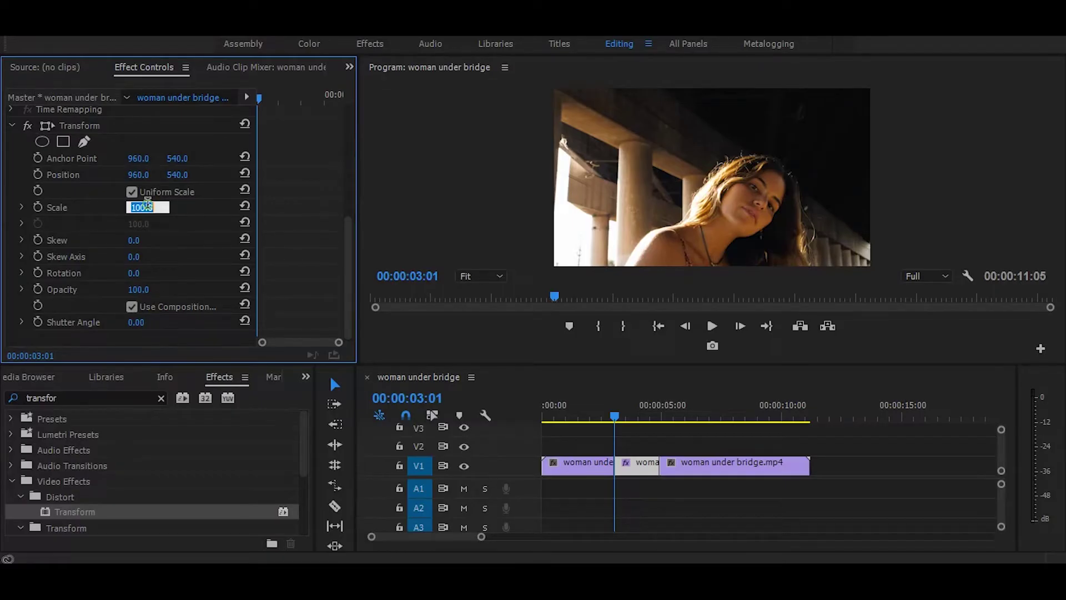
text(120)
key(Return)
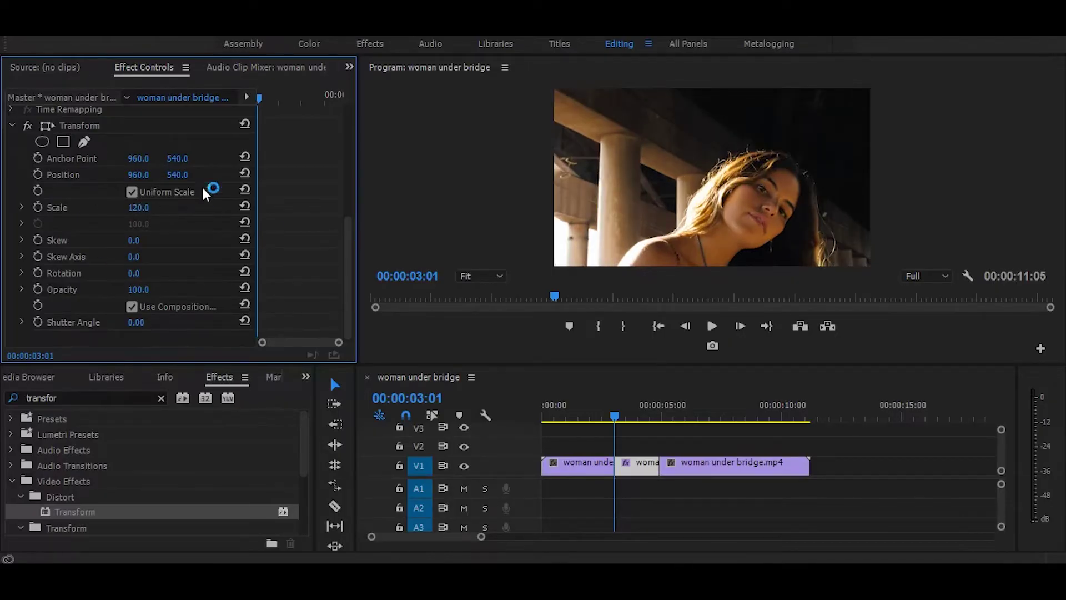
- Enable Transform Position keyframing and key a different X/Y offset on each of the first frames
click(41, 173)
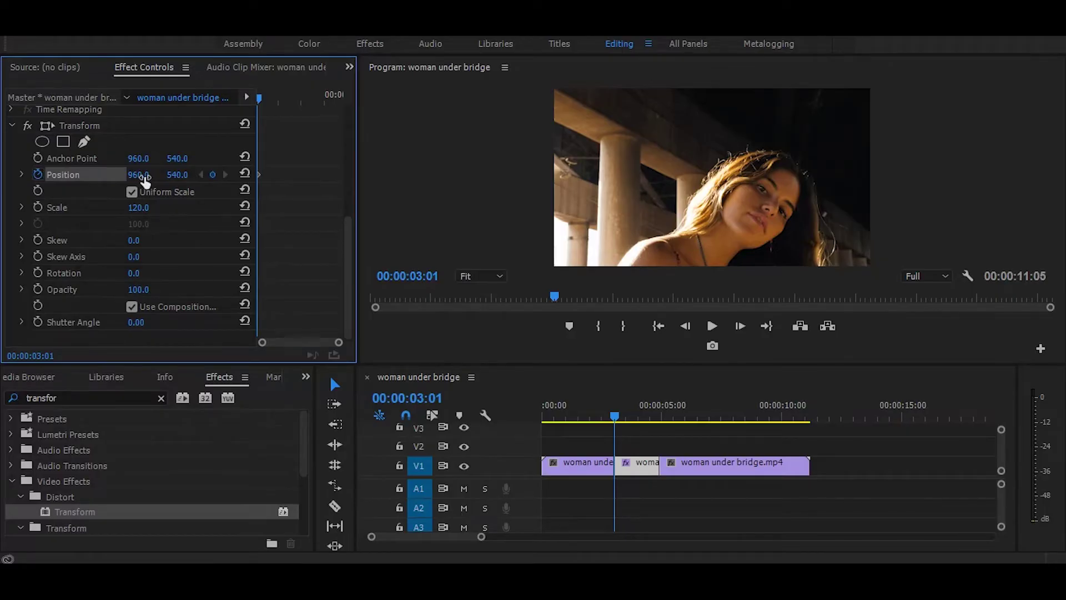
key(Right)
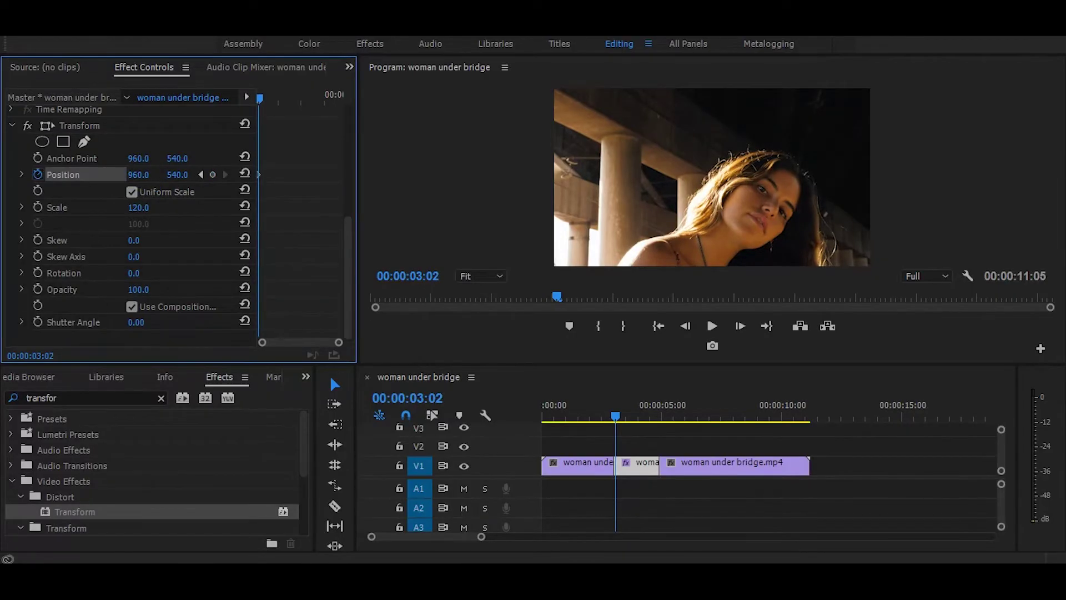
drag(138, 174, 234, 176)
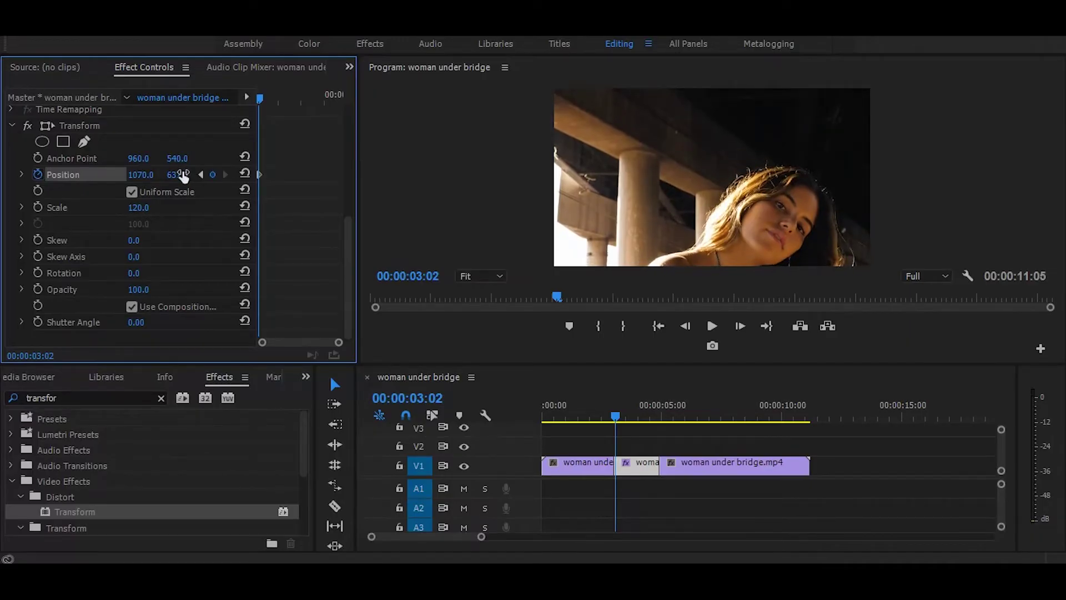
key(Right)
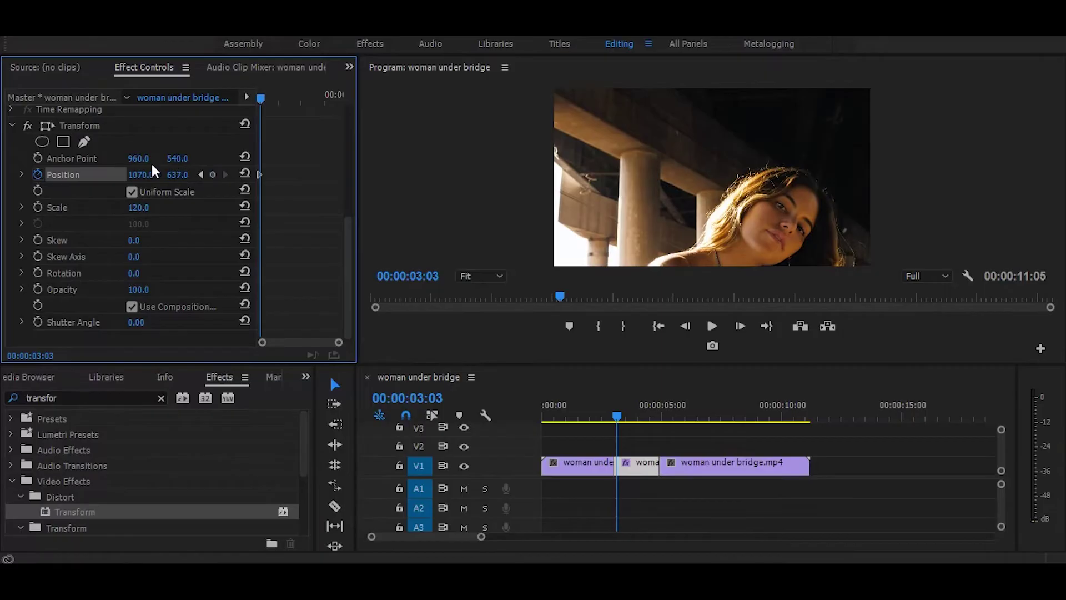
drag(140, 176, 324, 176)
key(Right)
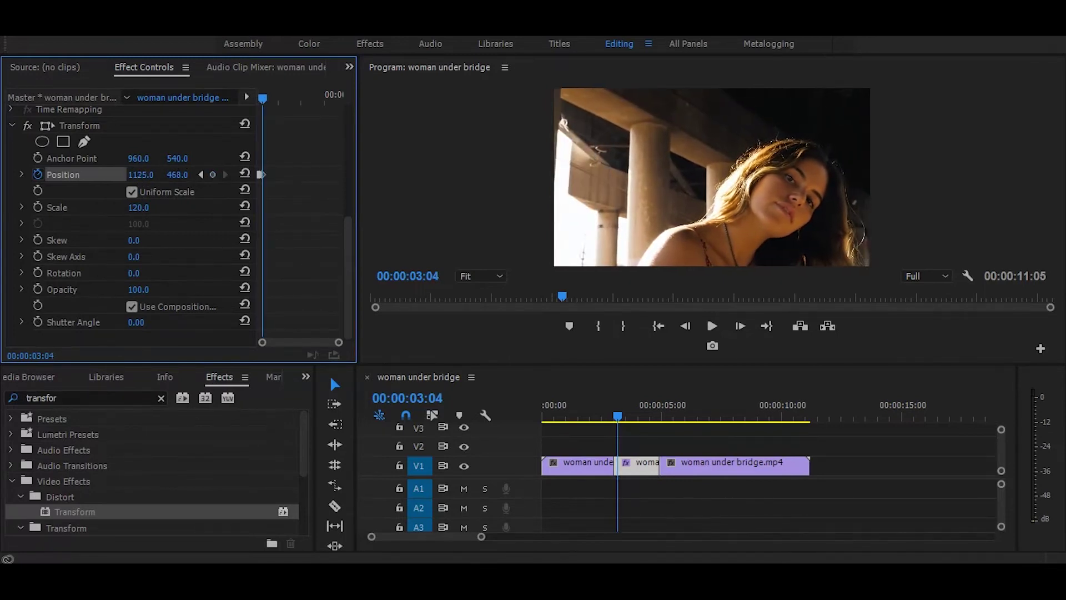
drag(177, 175, 0, 176)
- Key further Position jolts frame by frame, ending at 818.0, 477.0 at 00:00:03:07
key(Right)
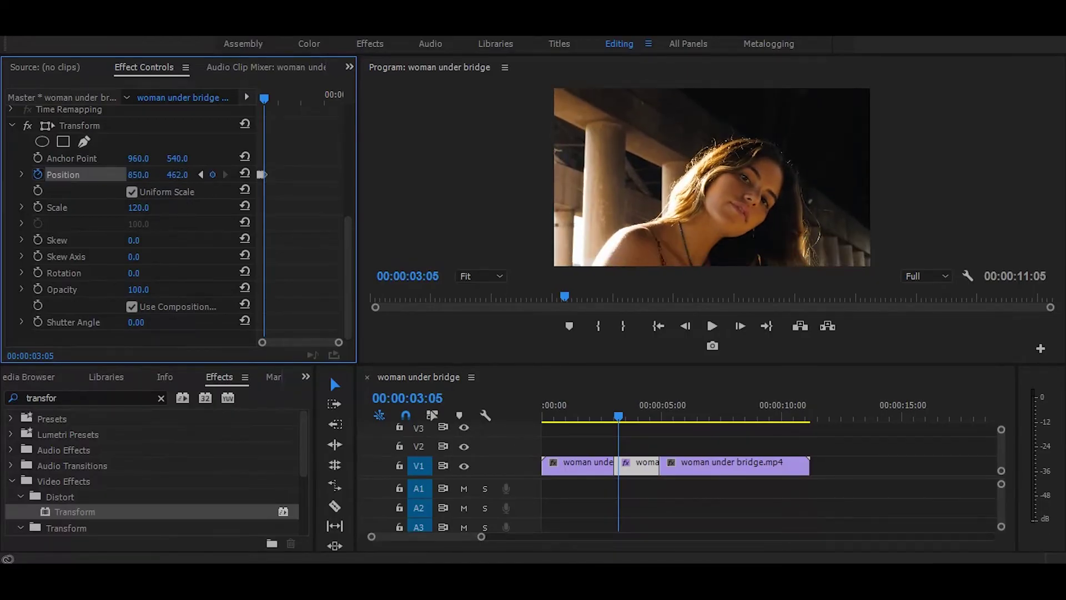
drag(183, 175, 78, 175)
key(equal)
key(equal)
key(equal)
key(Right)
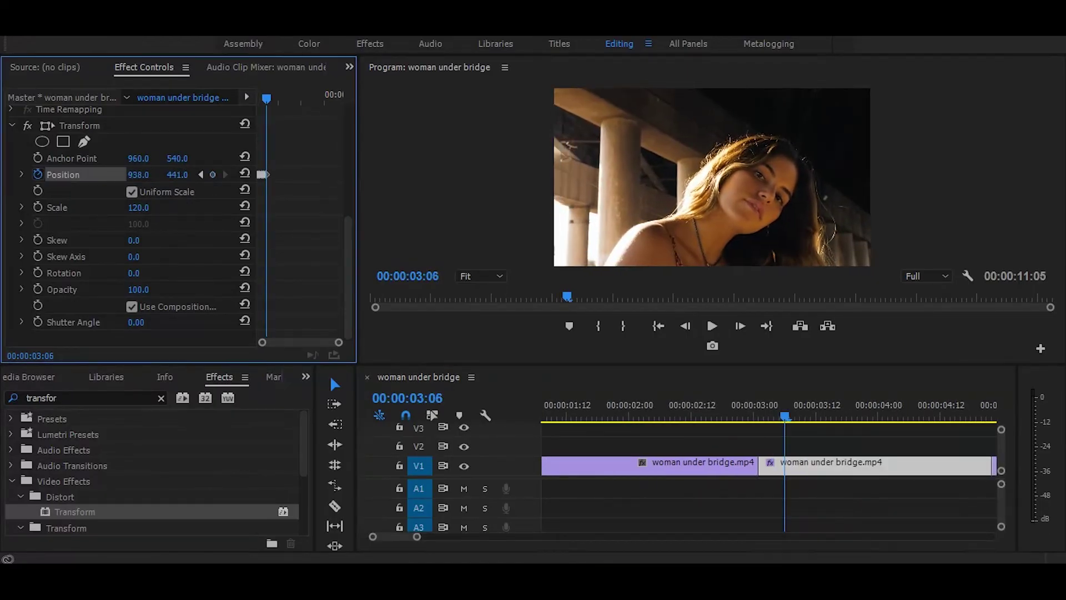
key(Right)
mouse_move(177, 176)
mouse_down()
mouse_move(198, 178)
mouse_move(122, 175)
mouse_move(159, 175)
mouse_up()
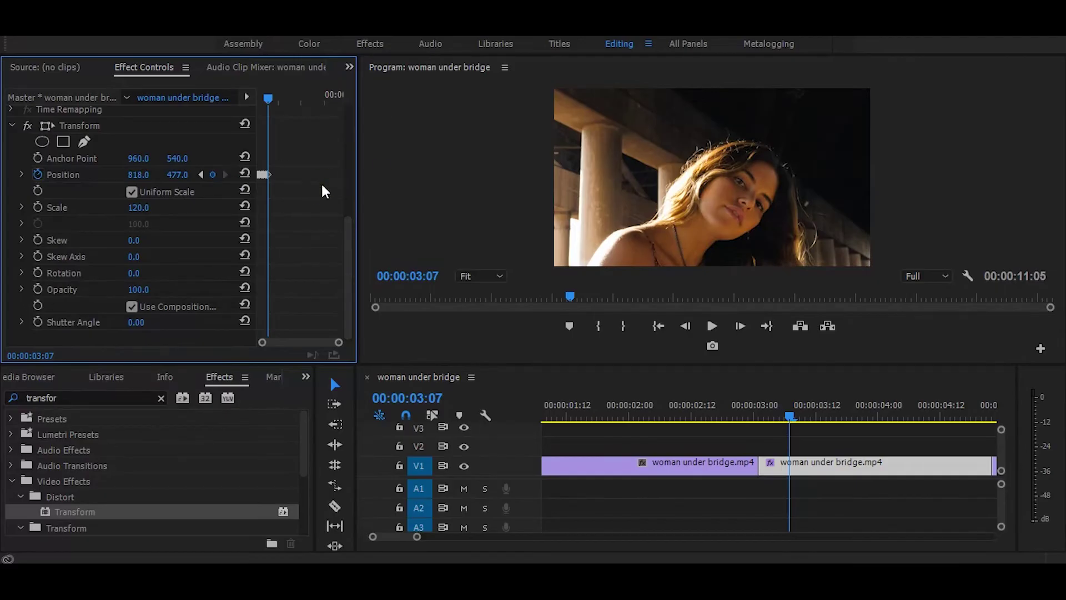
- In a maximized Effect Controls panel, duplicate the Position shake keyframes twice further along the clip
key(grave)
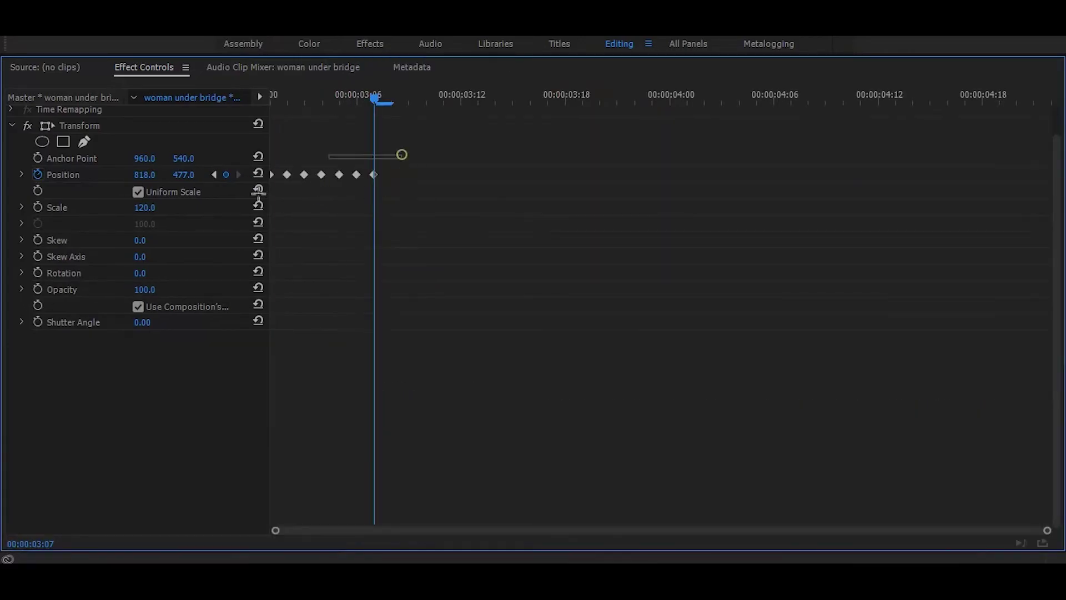
drag(402, 155, 225, 222)
drag(305, 175, 423, 193)
drag(534, 160, 272, 210)
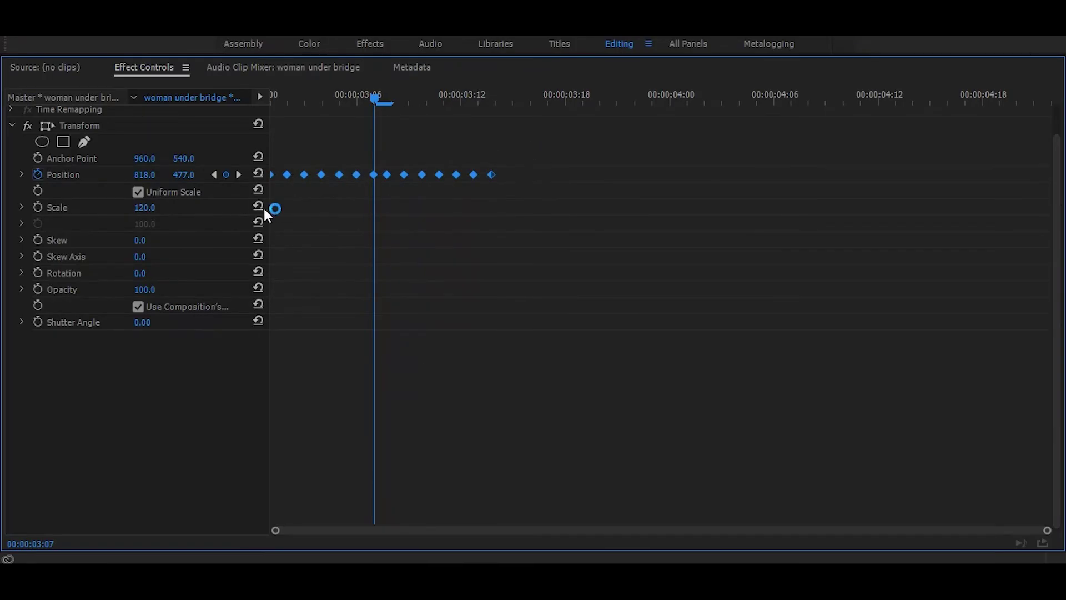
drag(297, 171, 543, 148)
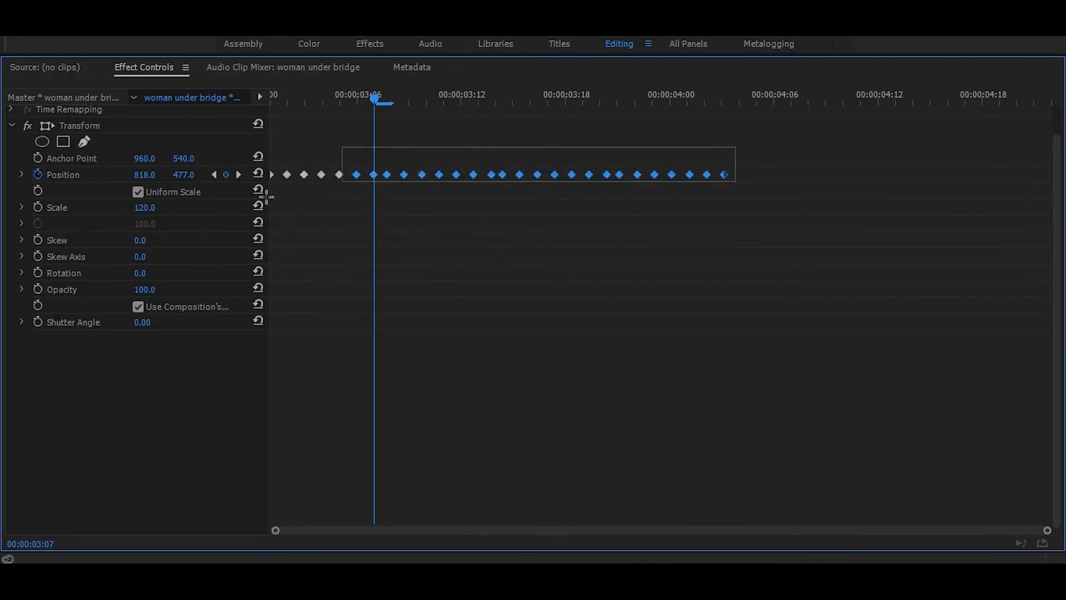
drag(304, 175, 748, 174)
key(Left)
key(Left)
key(Left)
key(Left)
key(Left)
key(Left)
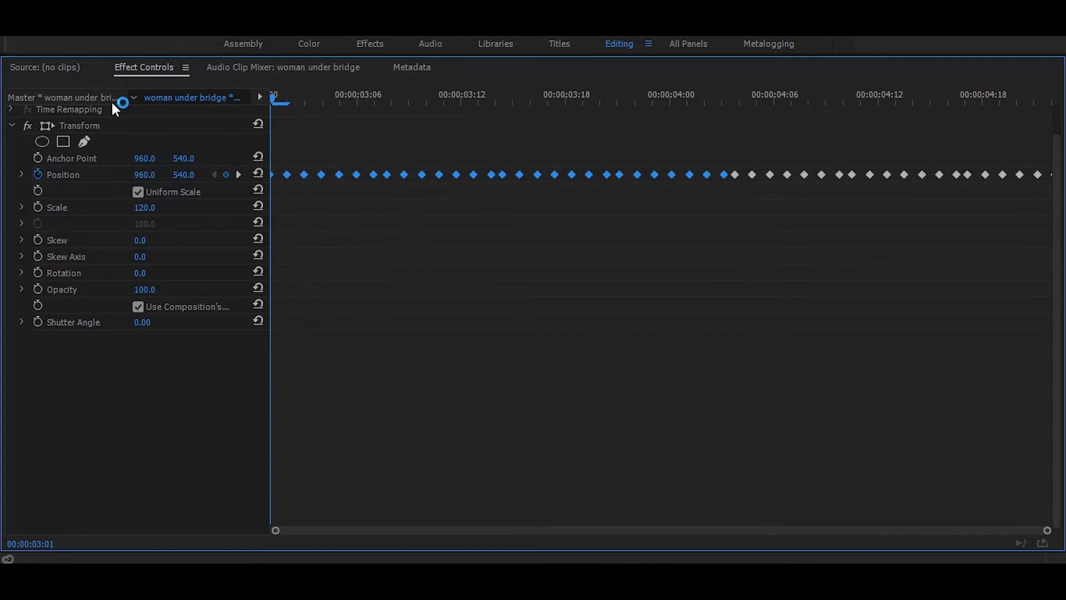
key(grave)
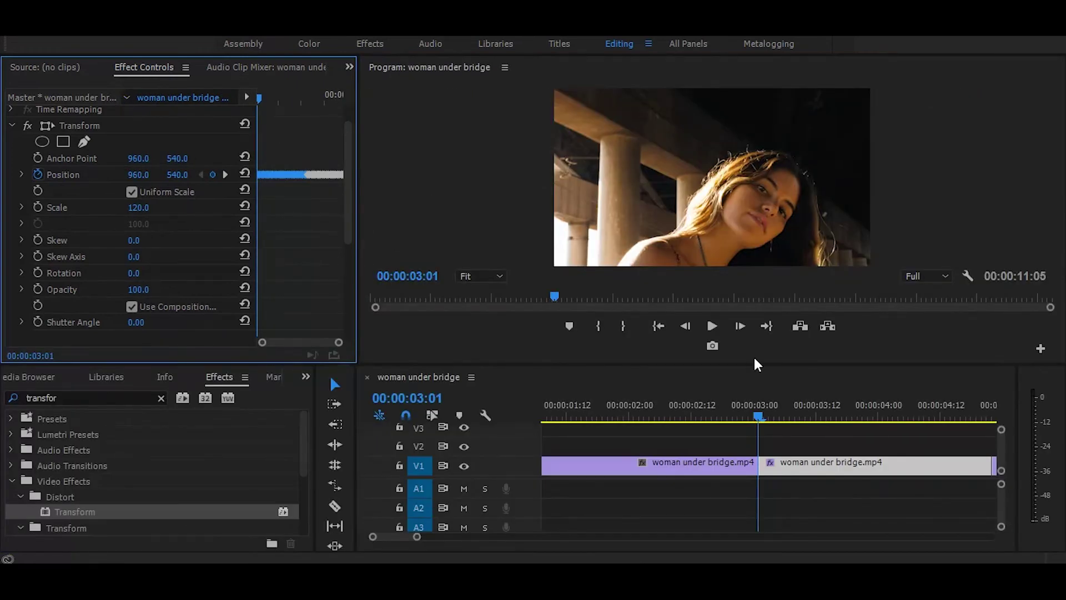
key(space)
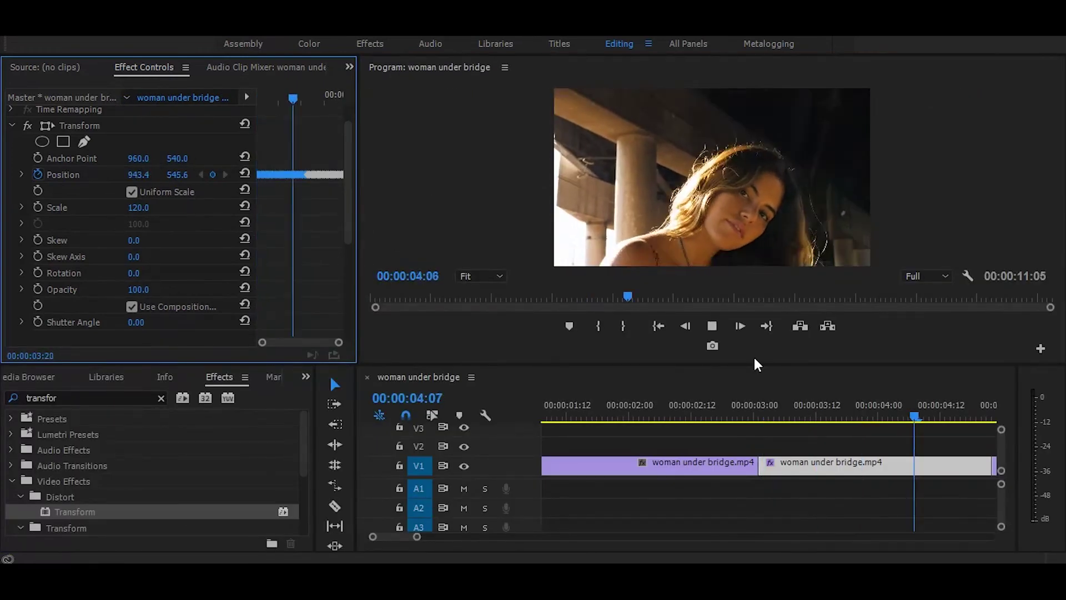
key(space)
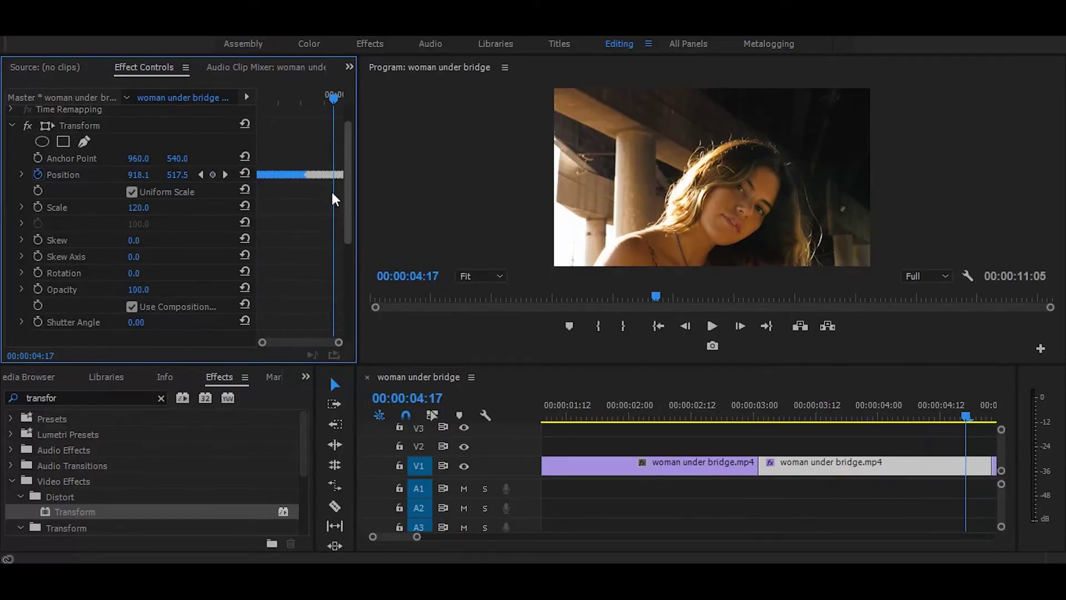
scroll(342, 189, up, 5)
scroll(332, 222, up, 4)
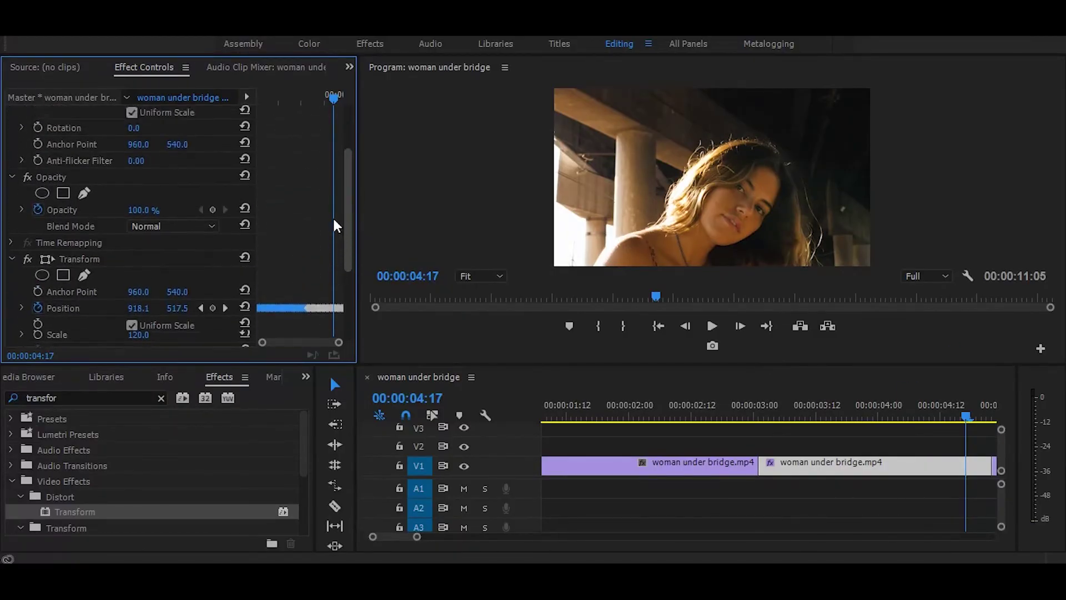
scroll(327, 233, down, 5)
scroll(325, 266, down, 2)
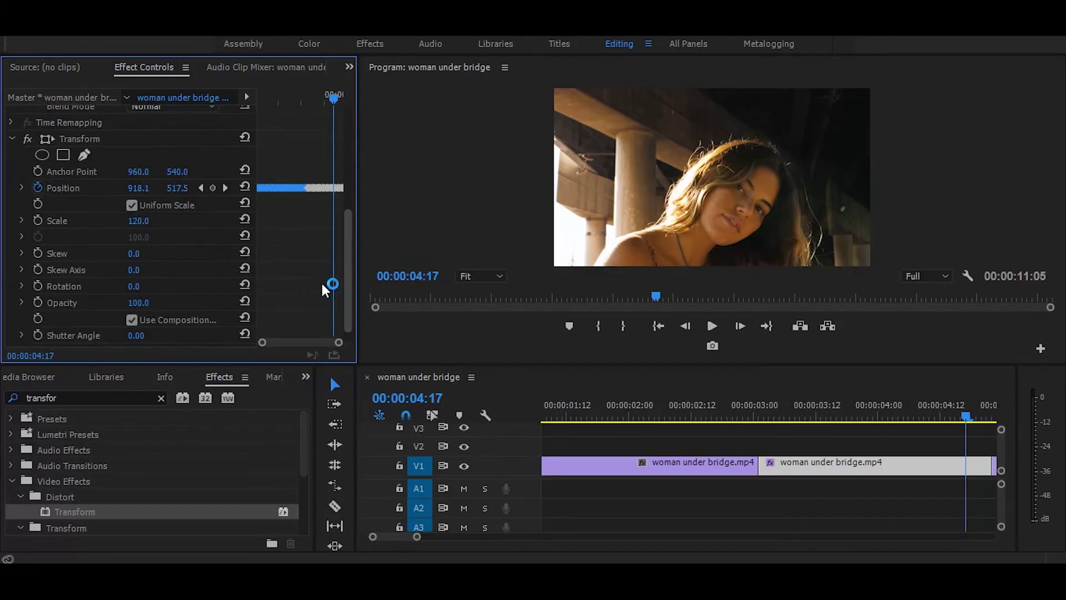
scroll(336, 196, up, 5)
scroll(333, 249, down, 2)
scroll(331, 274, down, 4)
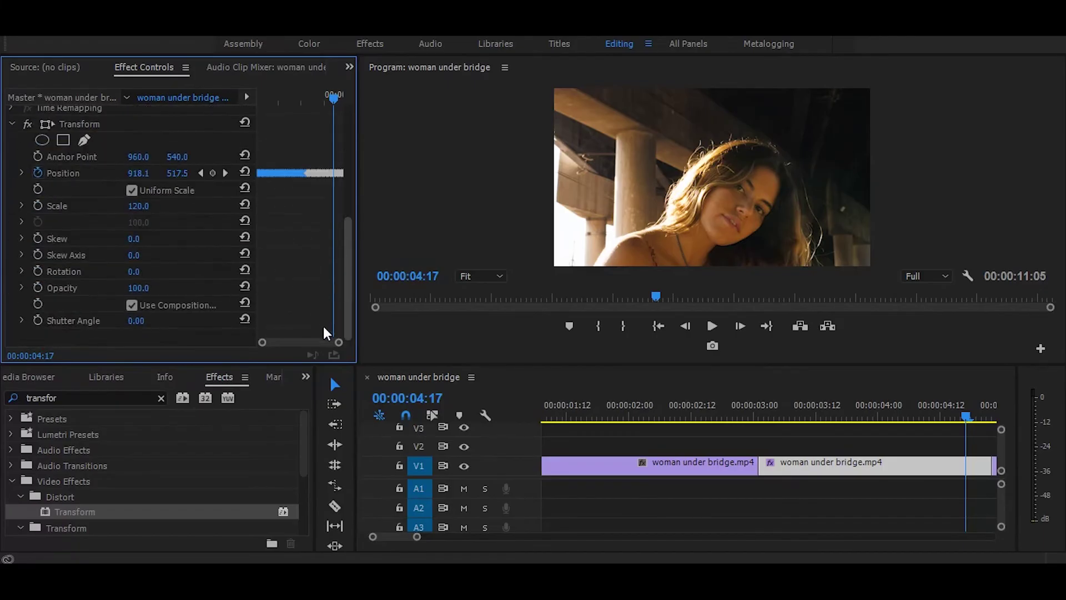
- Turn off Use Composition's Shutter Angle, set Transform Shutter Angle to 180, and preview the blur
click(131, 305)
click(139, 321)
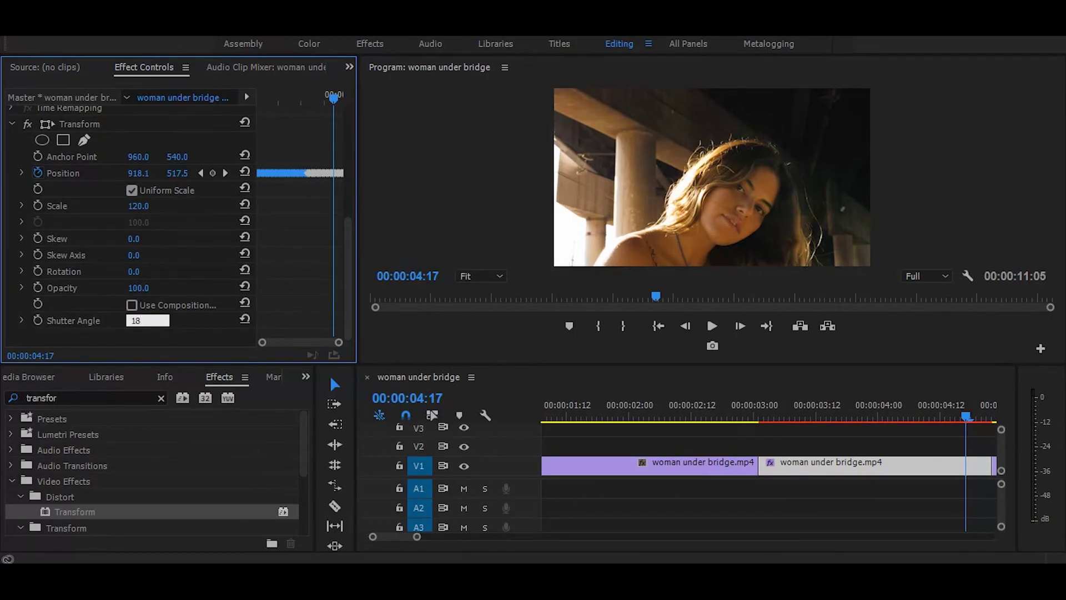
key(Return)
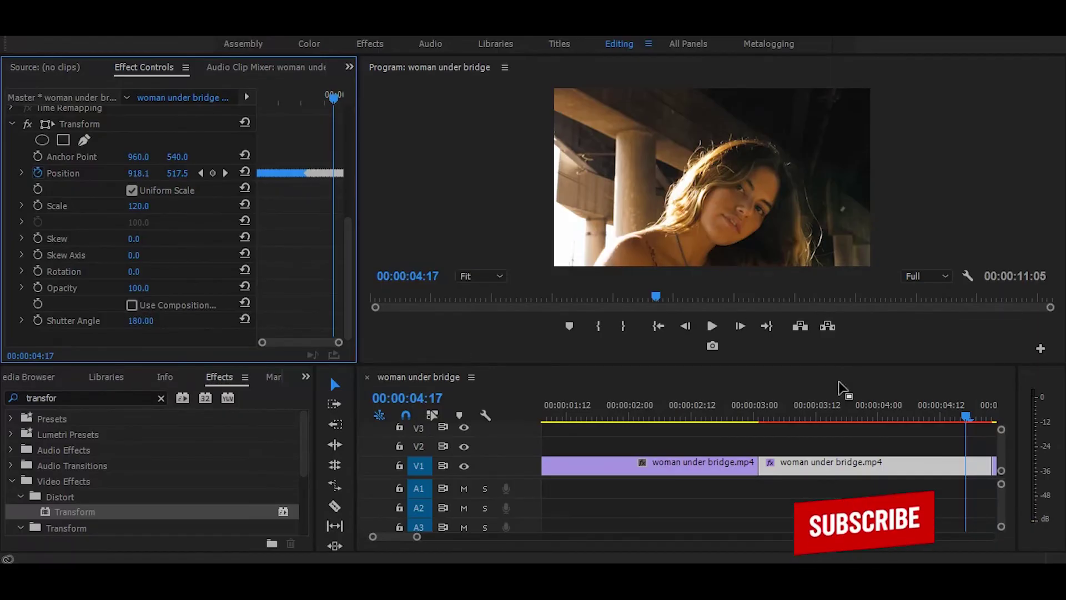
mouse_move(830, 389)
mouse_down()
mouse_move(802, 392)
mouse_move(923, 392)
mouse_move(815, 396)
mouse_up()
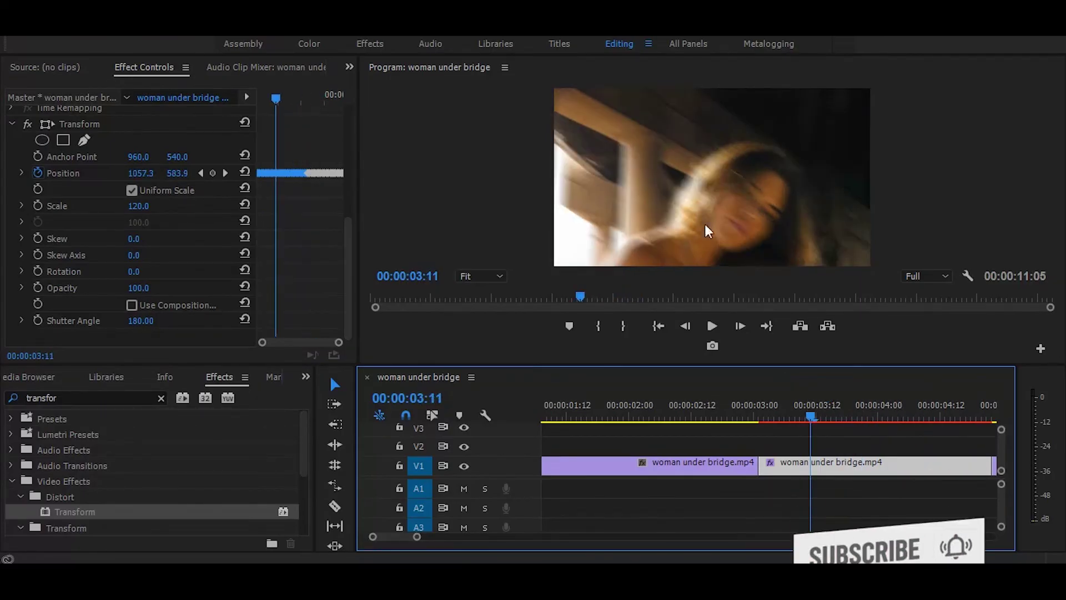